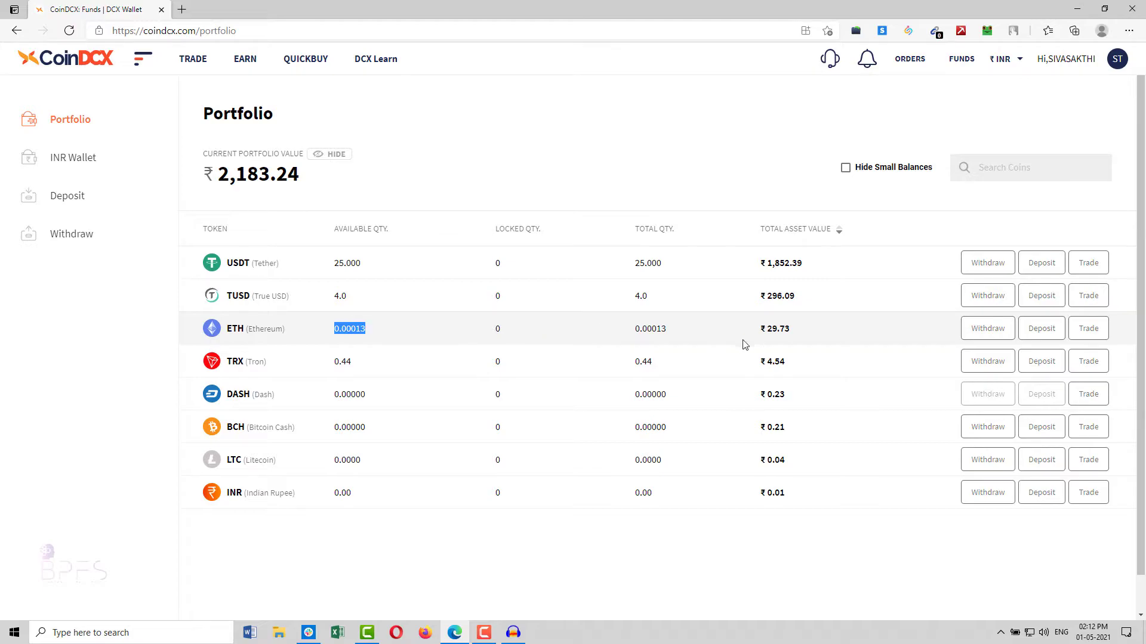
# Check the available USDT quantity in the portfolio
pyautogui.click(509, 330)
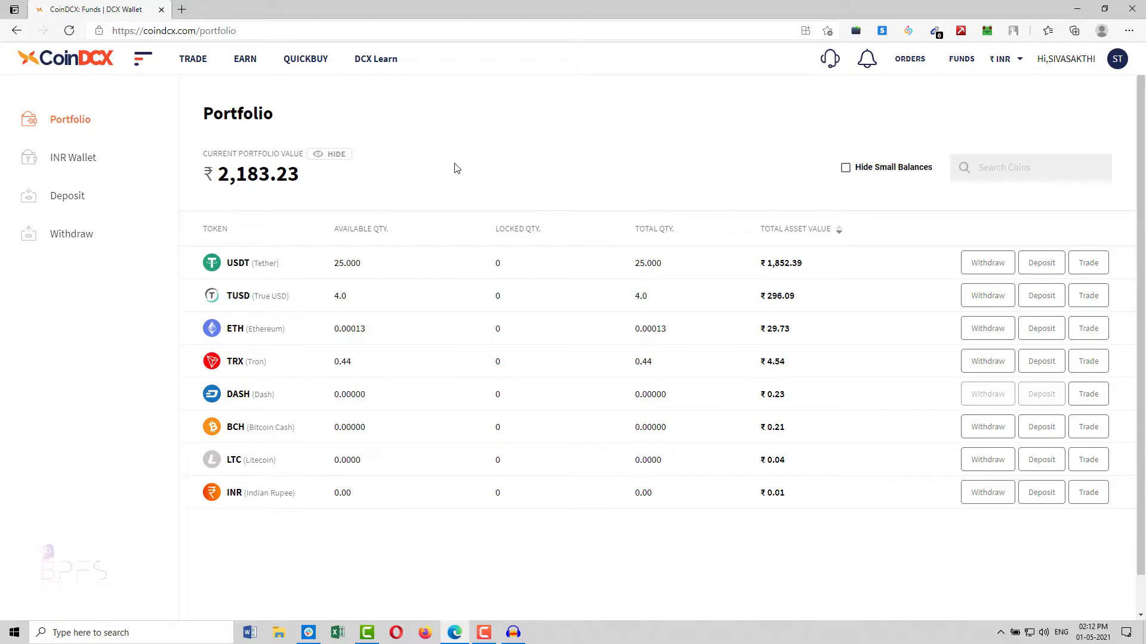
pyautogui.moveTo(233, 263); pyautogui.dragTo(369, 267)
pyautogui.click(352, 266)
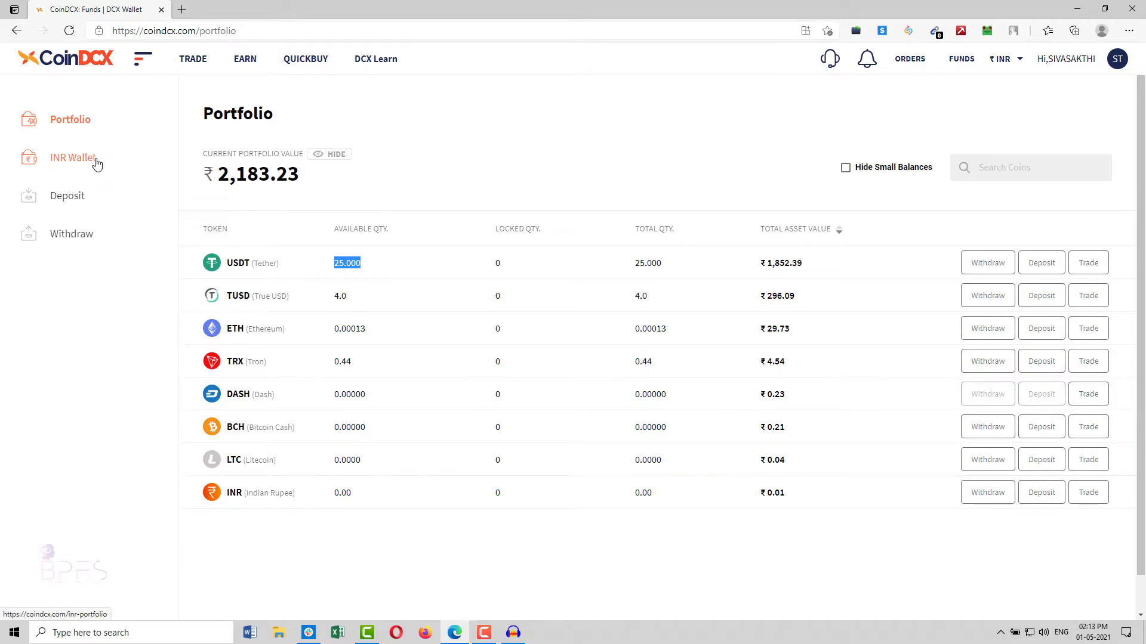
# Examine the INR wallet's balance and its withdrawal history, including amounts, dates and statuses
pyautogui.click(66, 162)
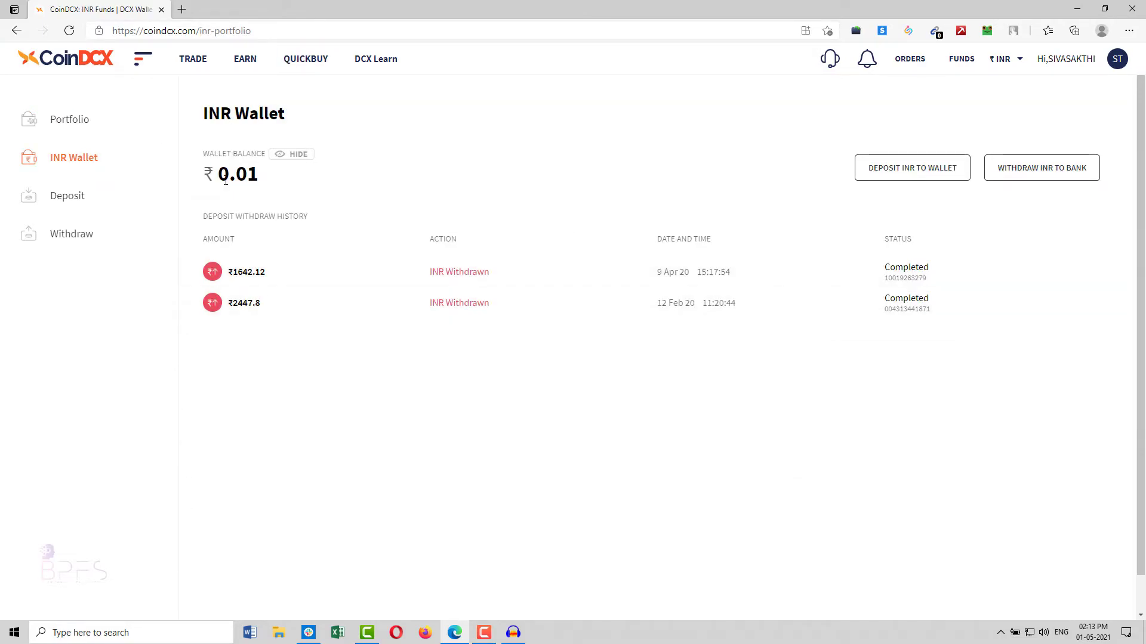
pyautogui.doubleClick(243, 271)
pyautogui.moveTo(228, 305); pyautogui.dragTo(355, 306)
pyautogui.click(355, 306)
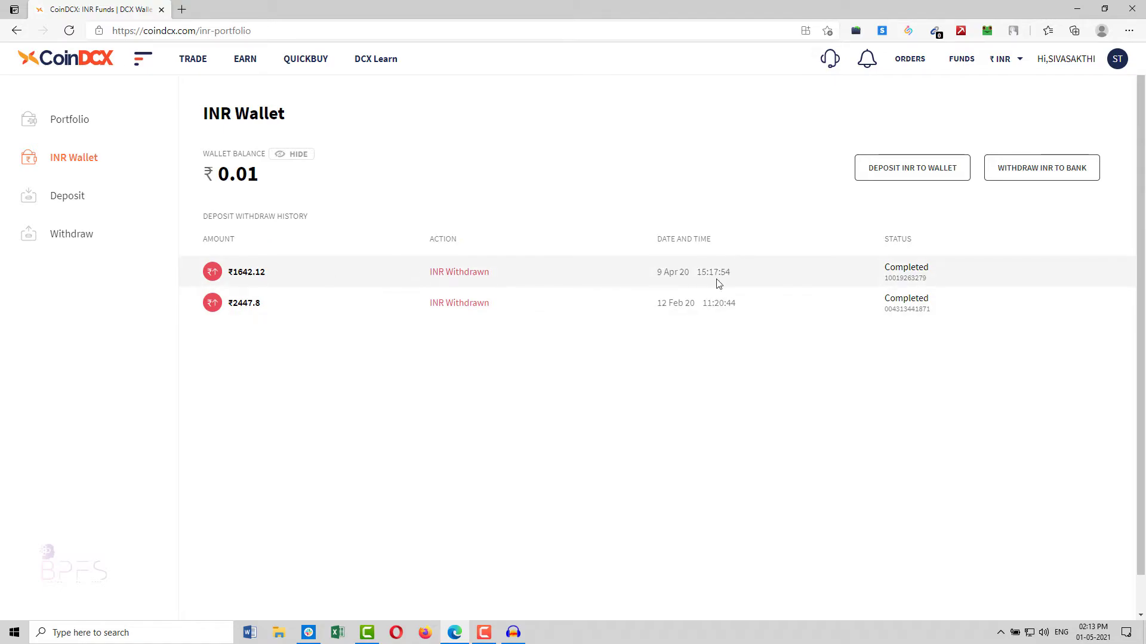
pyautogui.moveTo(658, 272); pyautogui.dragTo(767, 300)
pyautogui.click(769, 300)
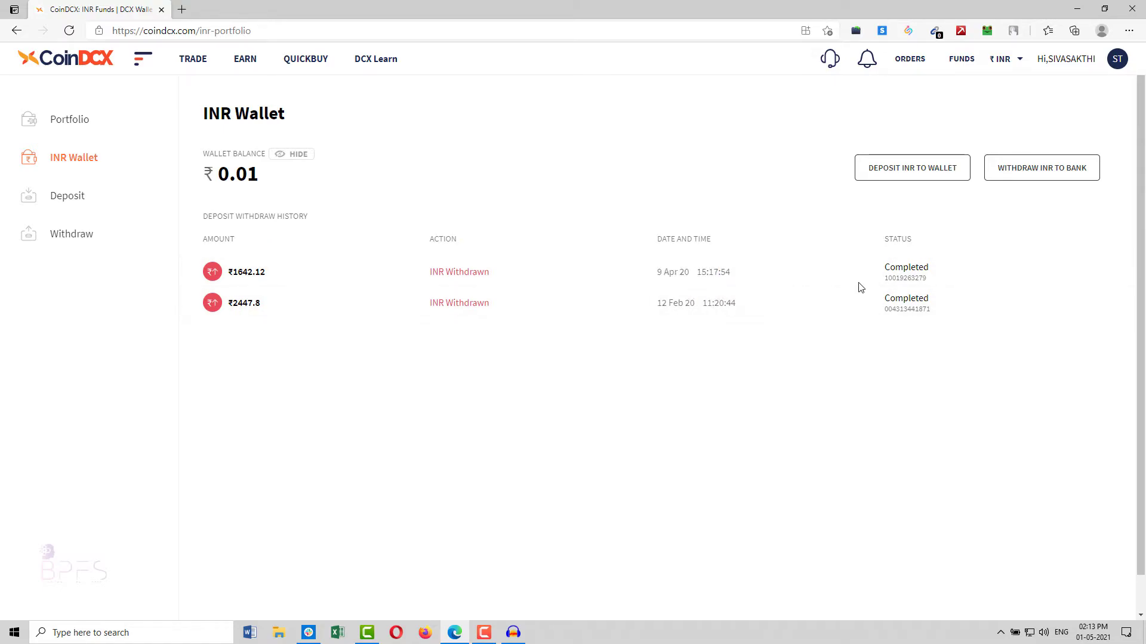
pyautogui.moveTo(891, 278); pyautogui.dragTo(929, 309)
pyautogui.click(912, 300)
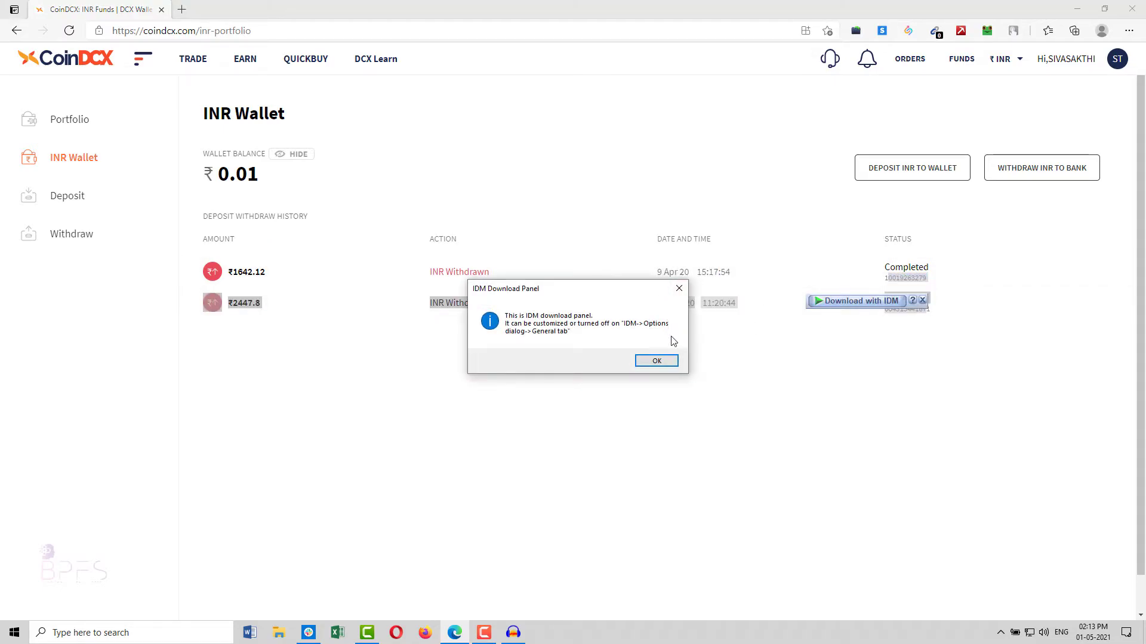
pyautogui.click(669, 360)
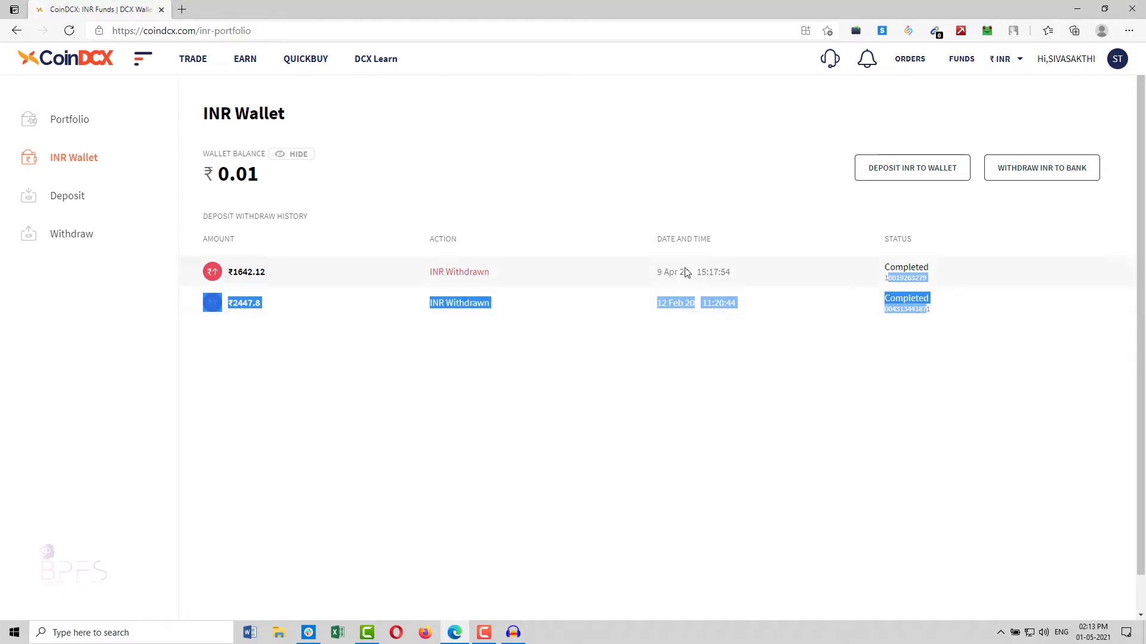
pyautogui.click(486, 249)
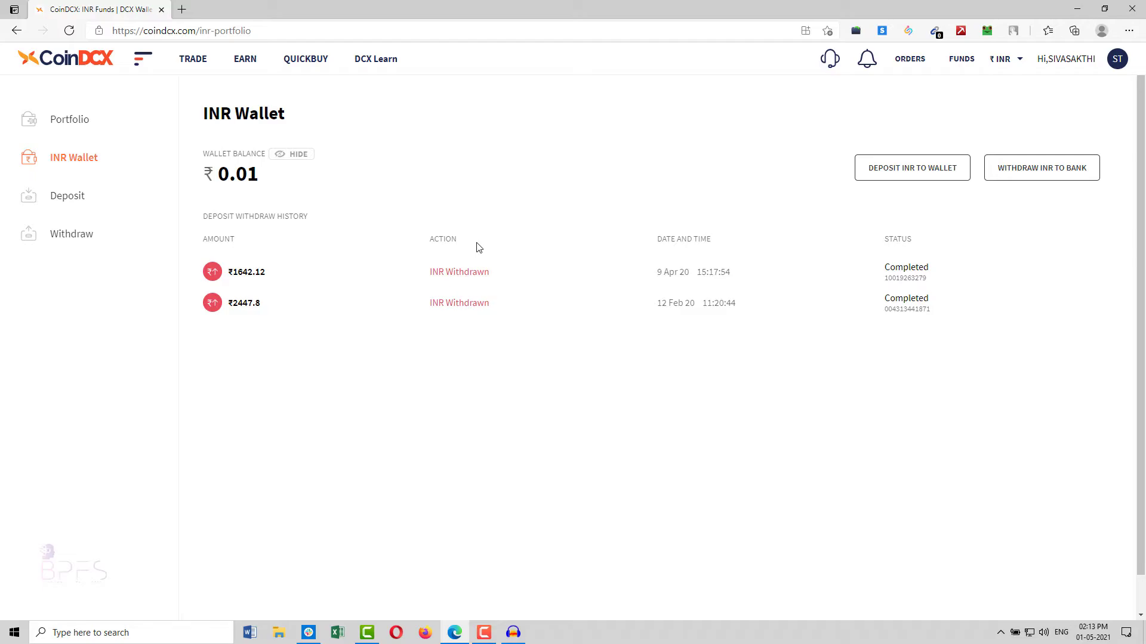
# Compare the USDT holding in the portfolio with the INR wallet, ending on the portfolio page
pyautogui.click(69, 119)
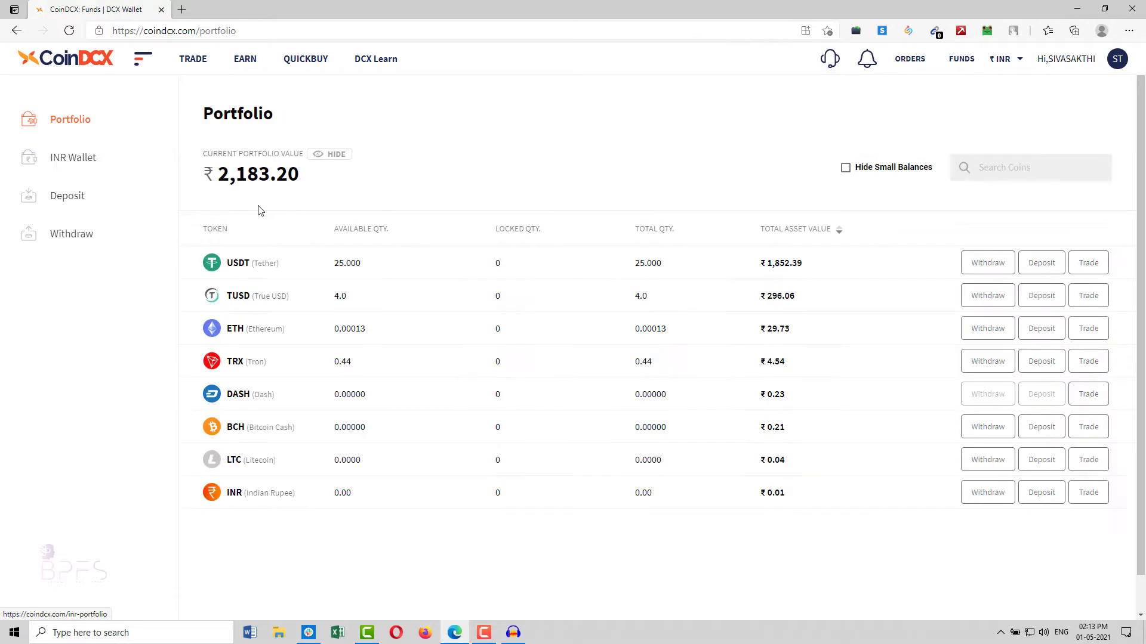
pyautogui.moveTo(334, 262); pyautogui.dragTo(367, 270)
pyautogui.click(366, 267)
pyautogui.click(91, 159)
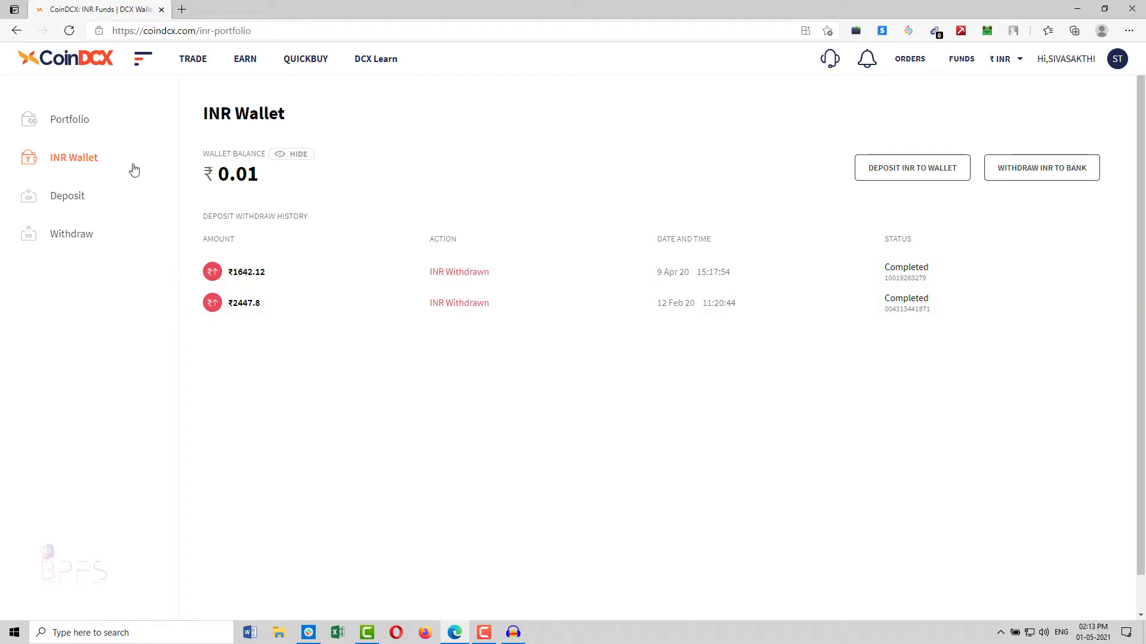
pyautogui.click(84, 122)
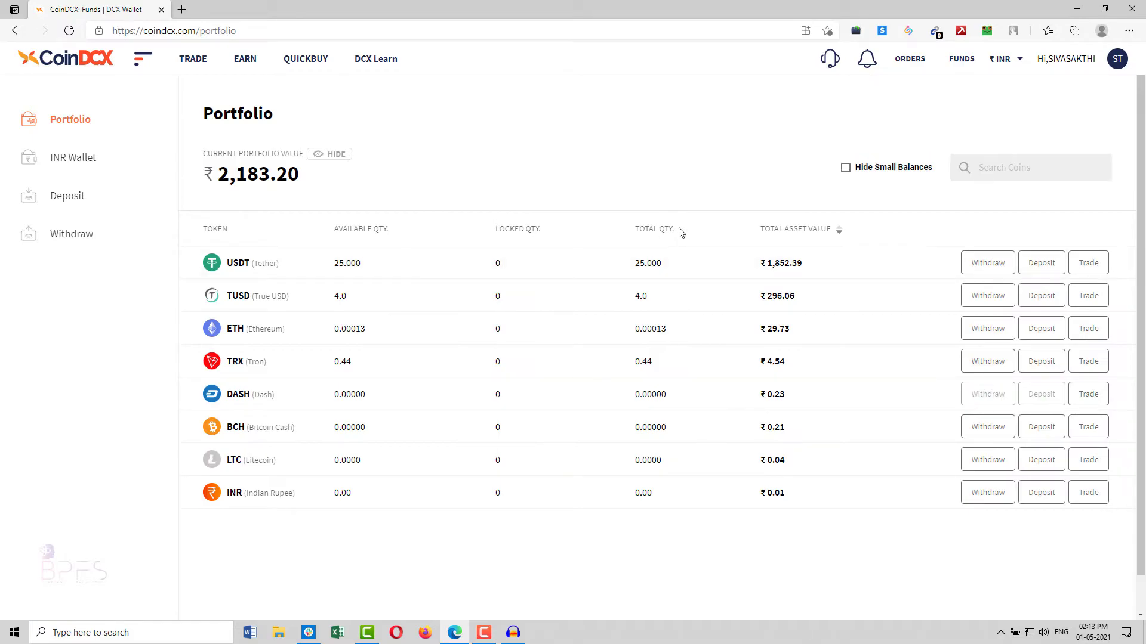
pyautogui.moveTo(230, 265); pyautogui.dragTo(285, 270)
pyautogui.click(286, 270)
# Open the Insta quick-trade page and choose Tether (USDT) as the coin to sell
pyautogui.moveTo(315, 61)
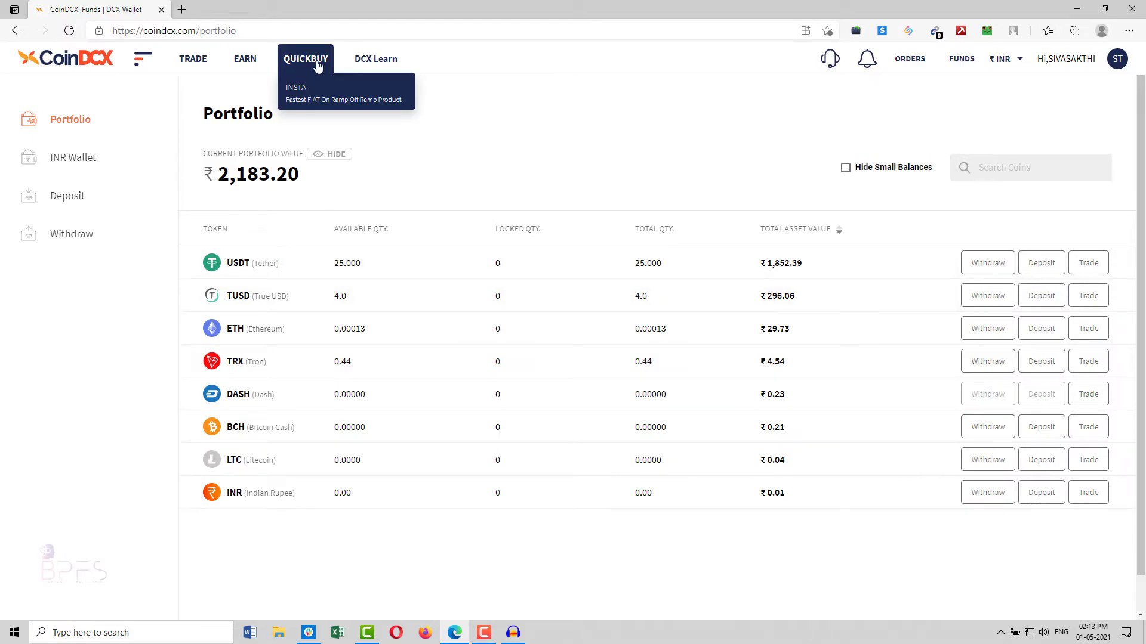
pyautogui.click(298, 103)
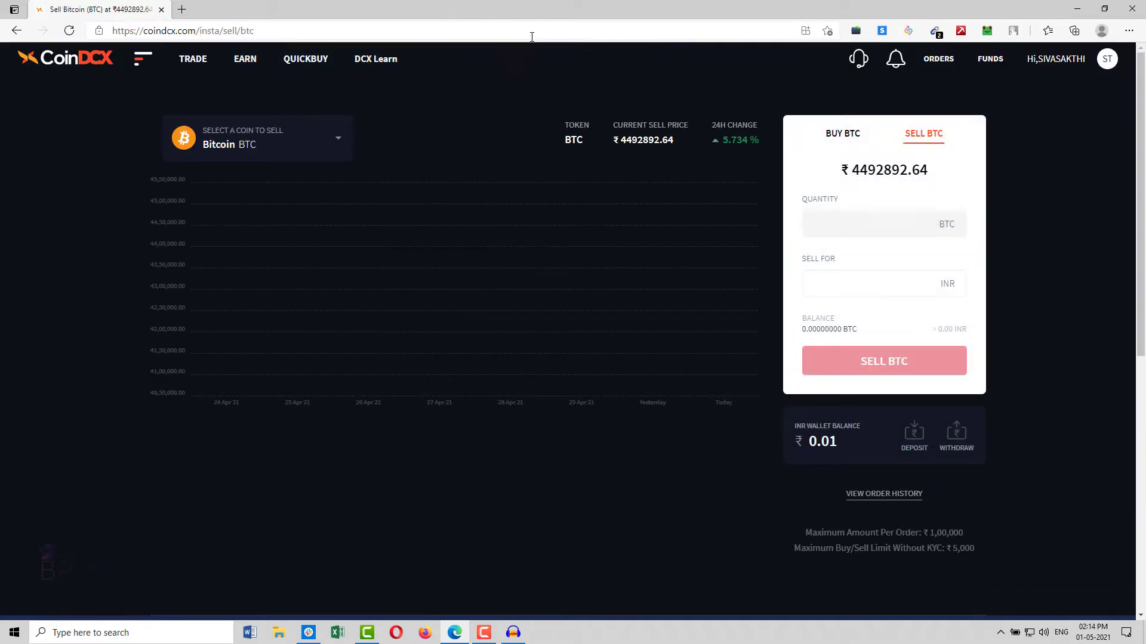
pyautogui.click(314, 140)
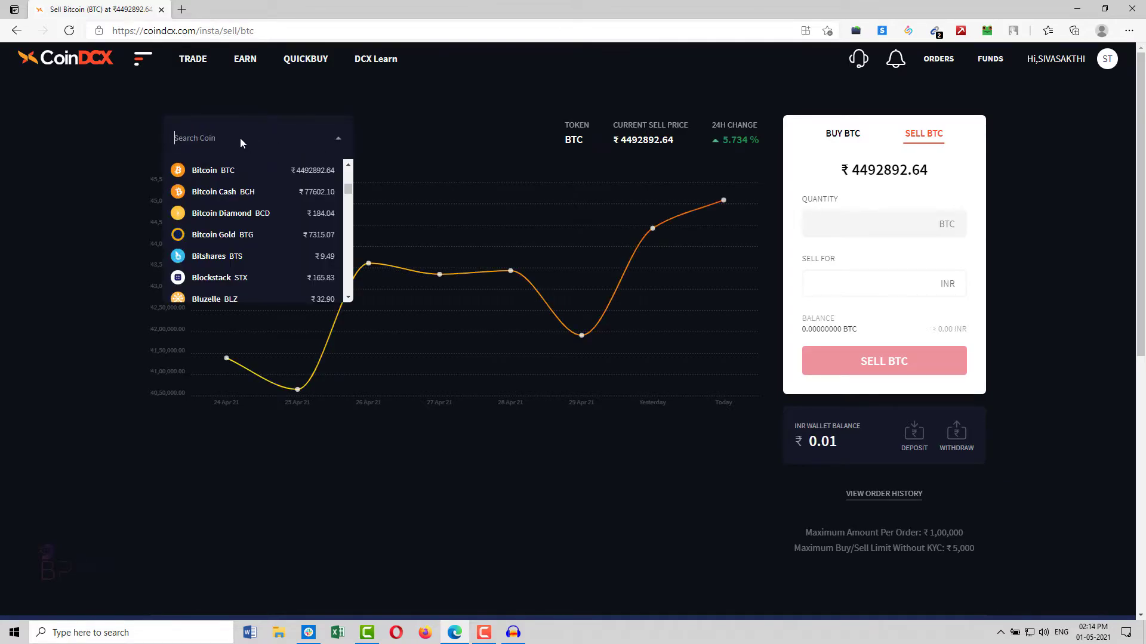
pyautogui.write('tusd')
pyautogui.press('BackSpace')
pyautogui.press('BackSpace')
pyautogui.press('BackSpace')
pyautogui.press('BackSpace')
pyautogui.write('u')
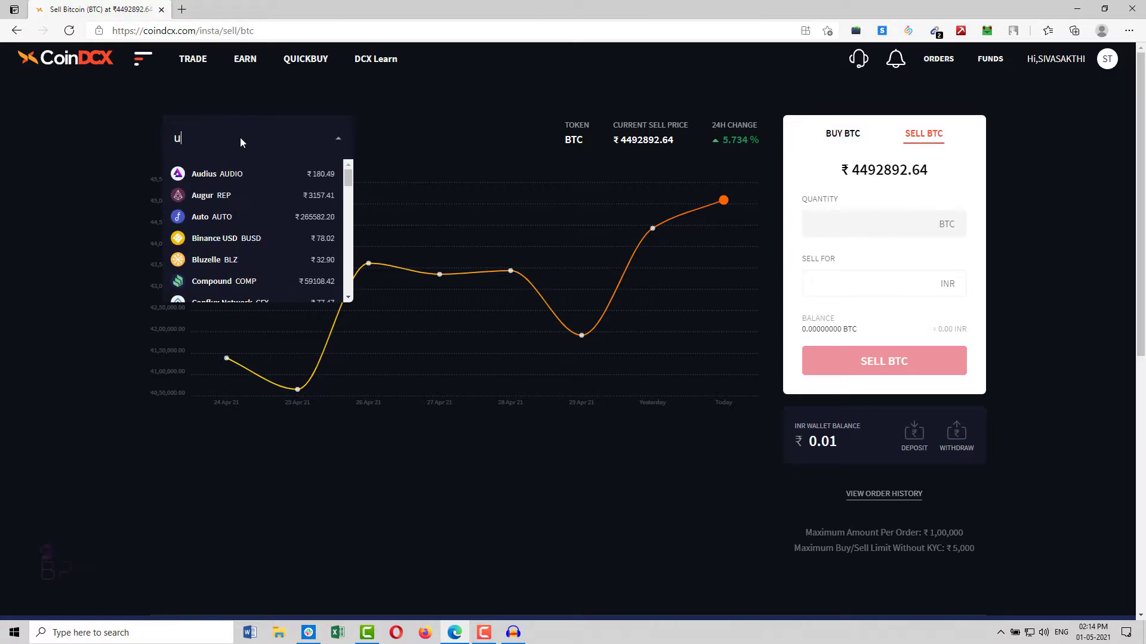
pyautogui.write('sdt')
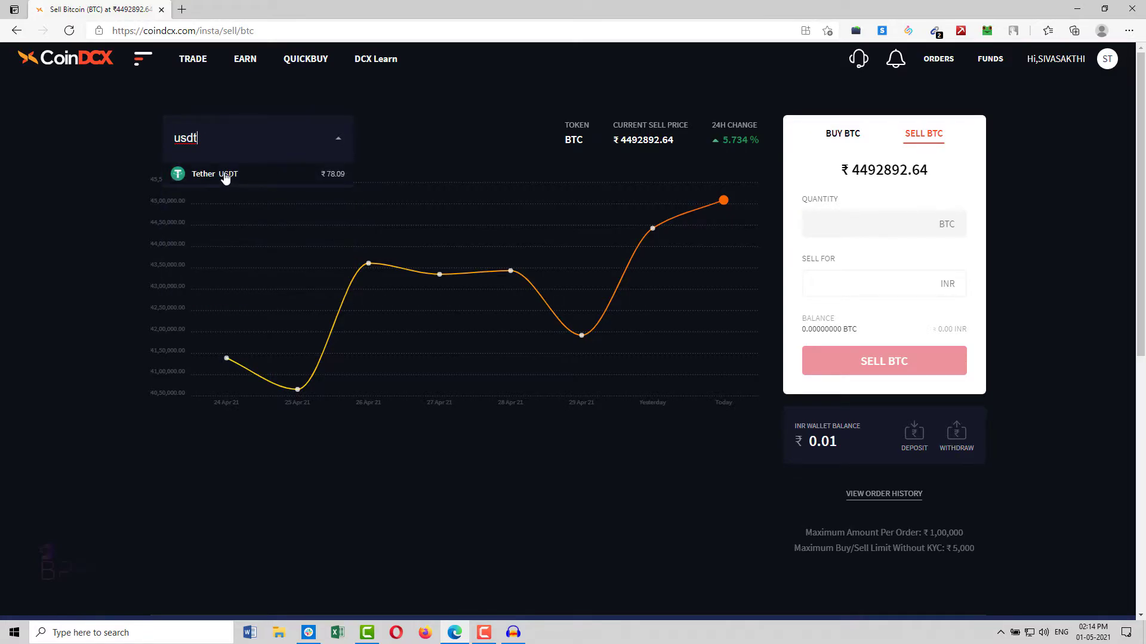
pyautogui.click(226, 176)
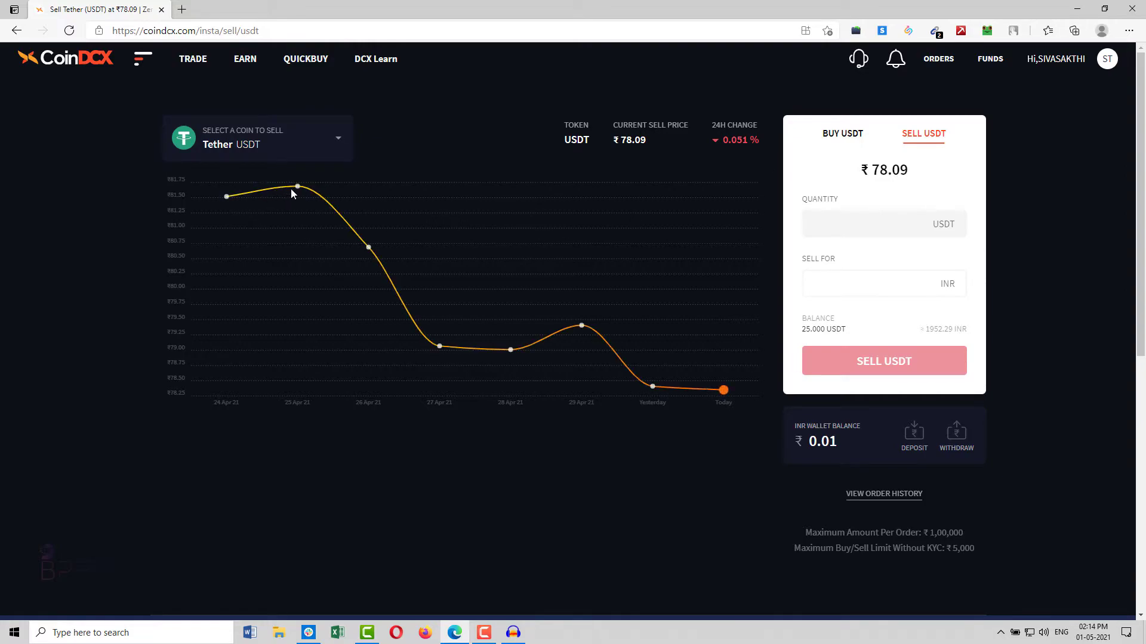
# Examine the recent USDT price chart and compare the current buy price with the sell price
pyautogui.moveTo(298, 187)
pyautogui.moveTo(301, 219); pyautogui.dragTo(293, 402)
pyautogui.click(297, 261)
pyautogui.moveTo(299, 190)
pyautogui.click(846, 141)
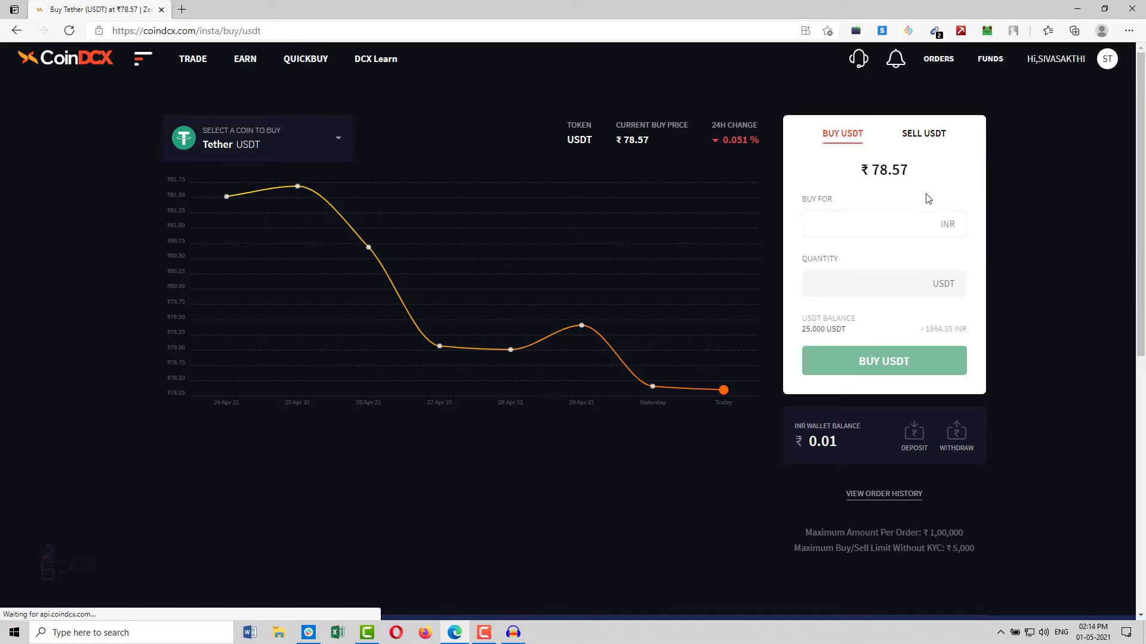
pyautogui.moveTo(874, 171); pyautogui.dragTo(927, 172)
pyautogui.click(927, 172)
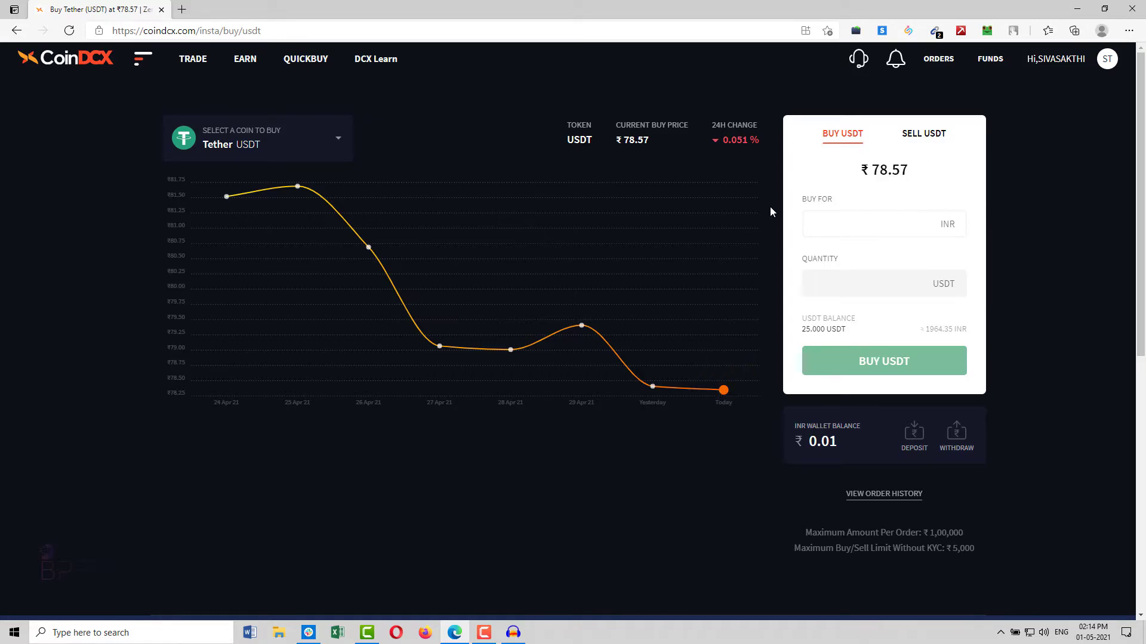
pyautogui.click(923, 133)
pyautogui.click(848, 138)
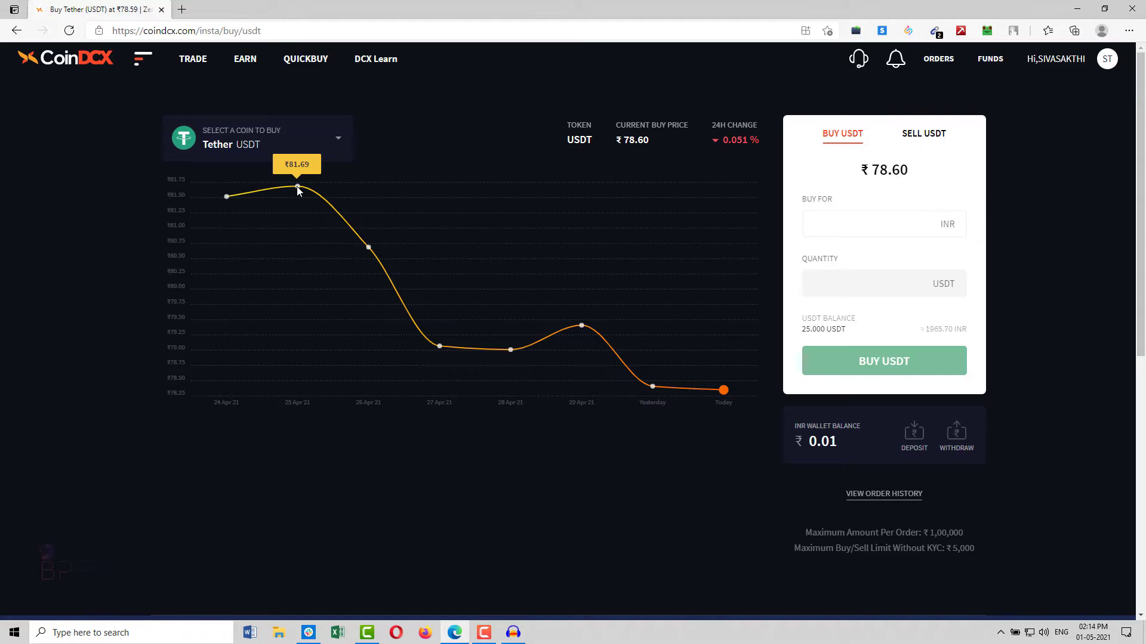
# Sell 25 USDT for INR and confirm the transaction details
pyautogui.click(923, 134)
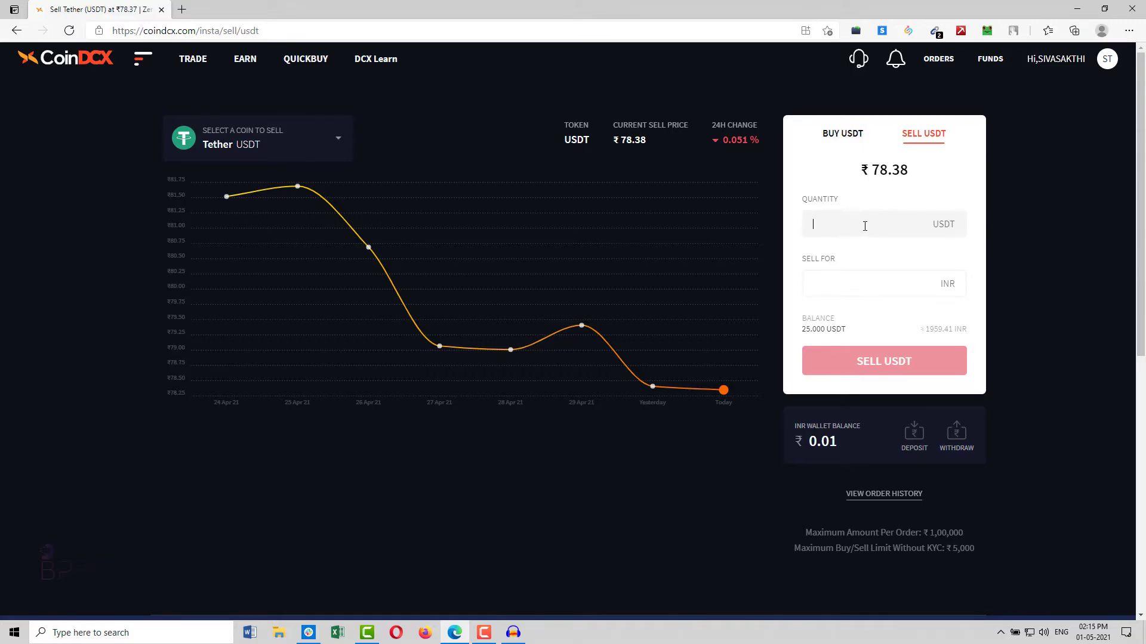
pyautogui.write('25')
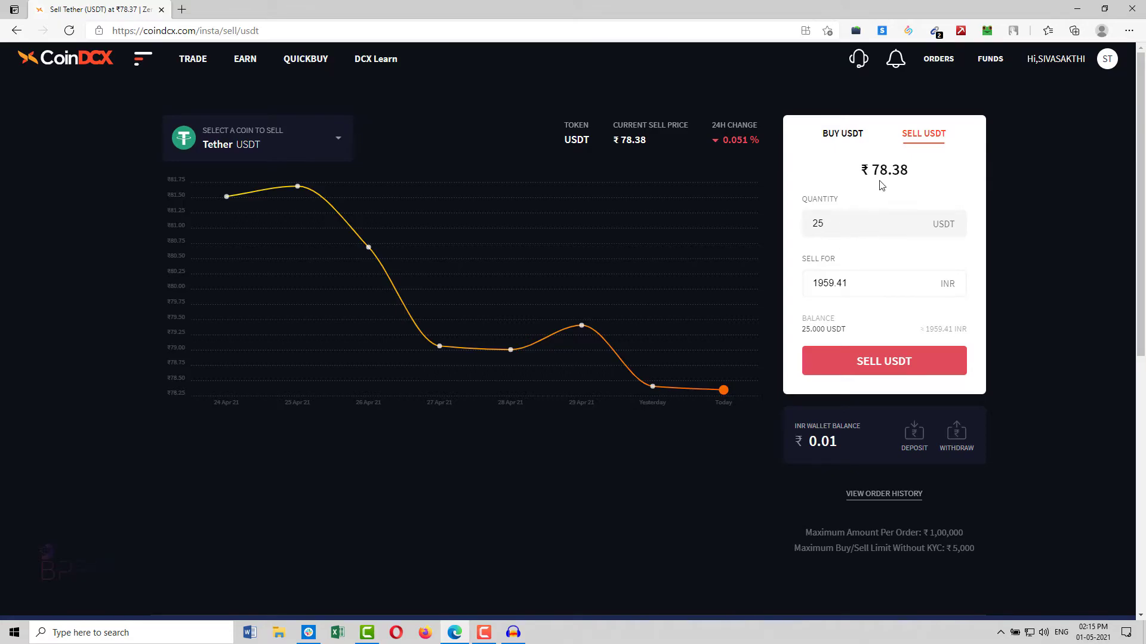
pyautogui.moveTo(875, 171); pyautogui.dragTo(922, 171)
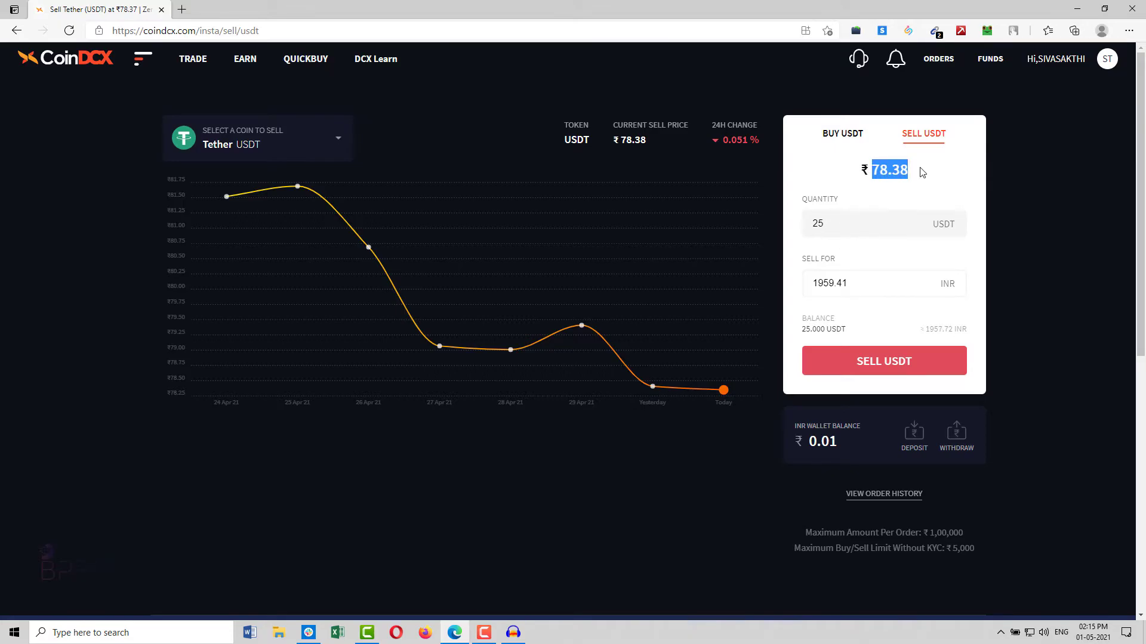
pyautogui.click(922, 172)
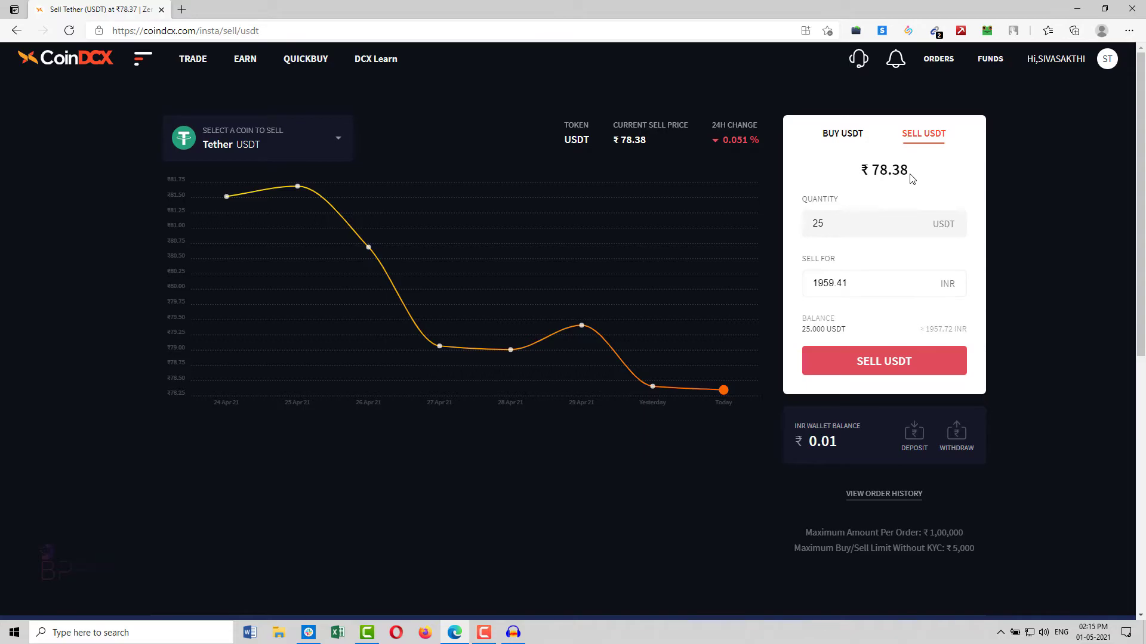
pyautogui.moveTo(852, 285); pyautogui.dragTo(813, 284)
pyautogui.click(842, 284)
pyautogui.click(875, 363)
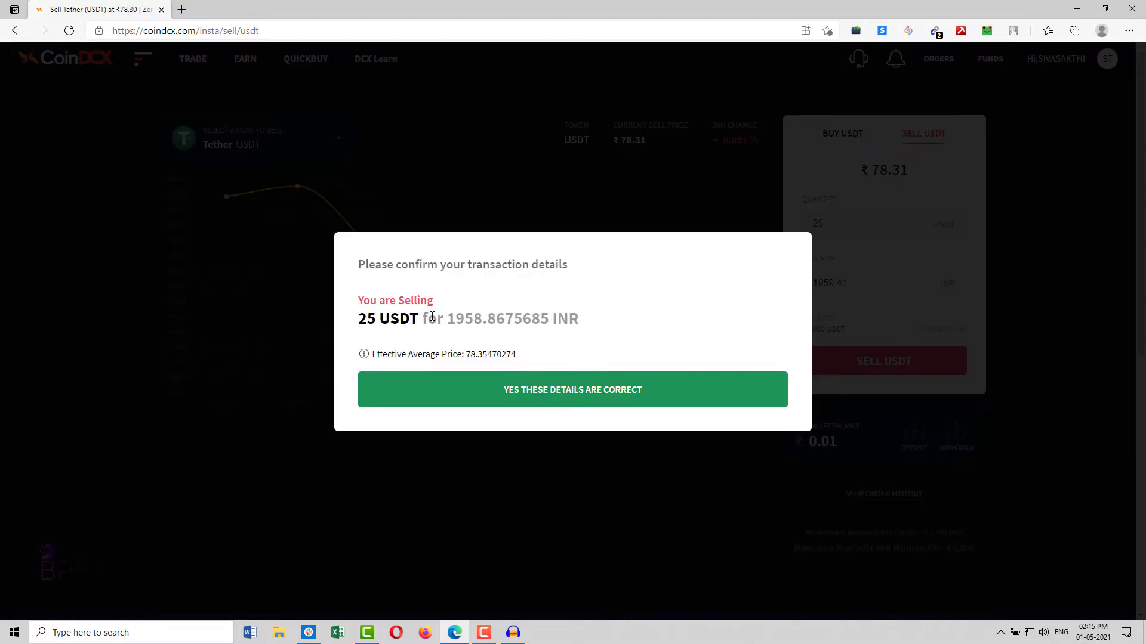
pyautogui.click(567, 398)
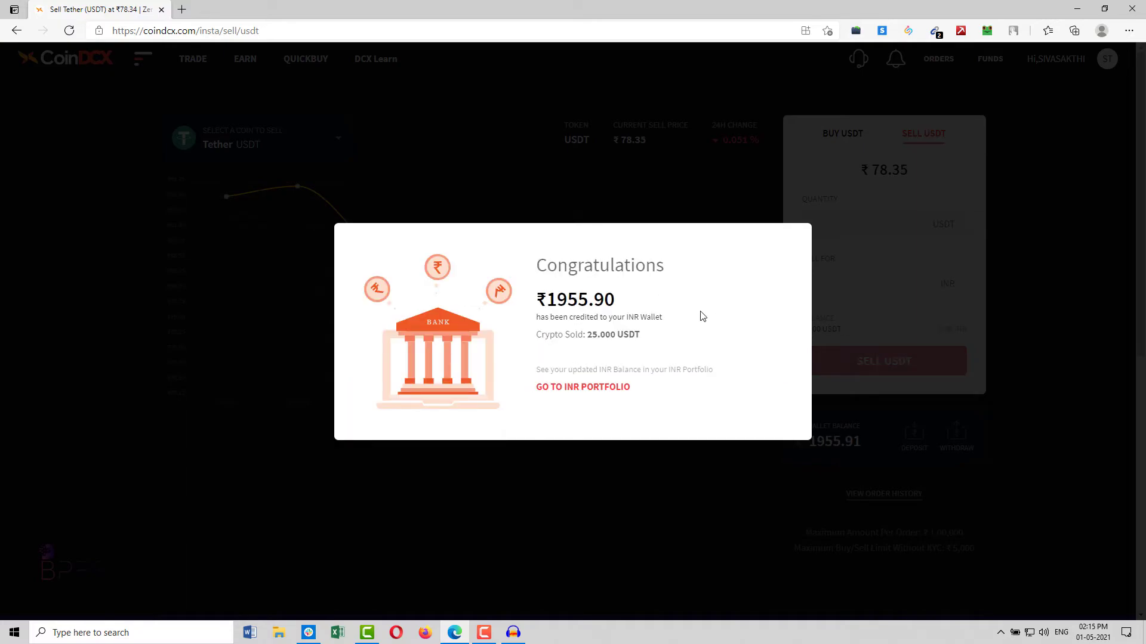
# Leave the sale confirmation and check the INR wallet balance after the sale
pyautogui.click(602, 387)
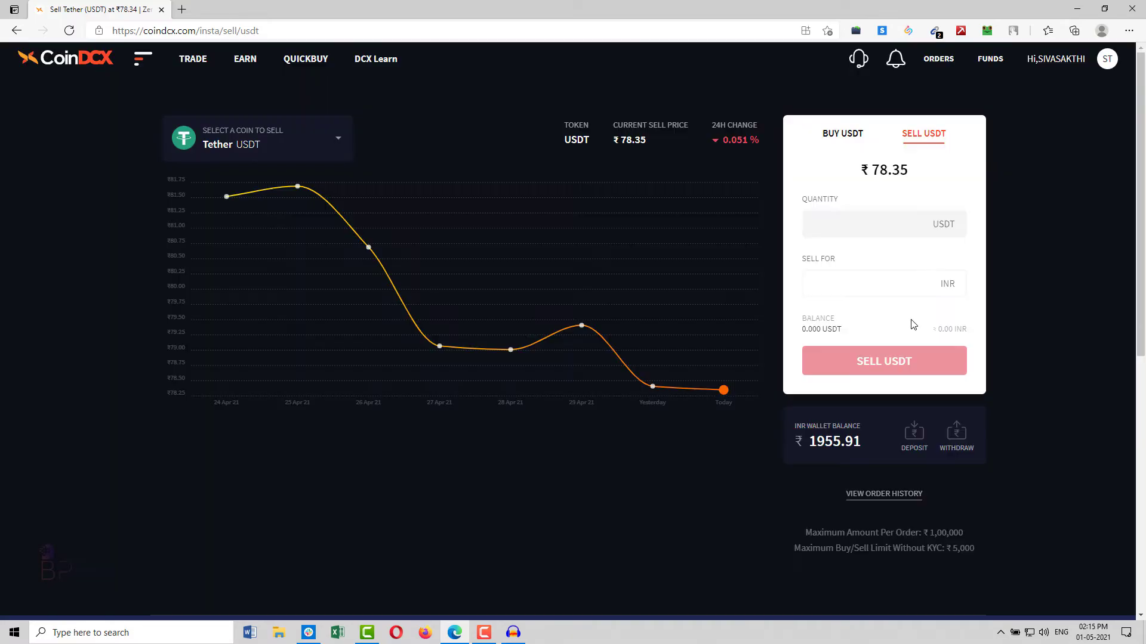
pyautogui.moveTo(984, 64)
pyautogui.click(995, 84)
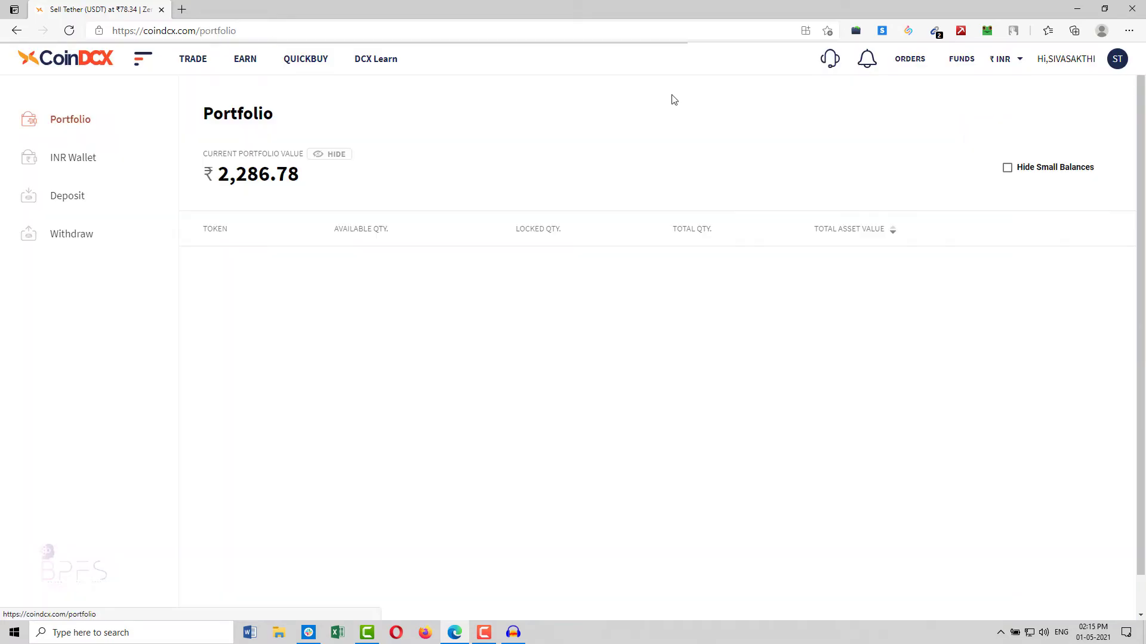
pyautogui.click(82, 157)
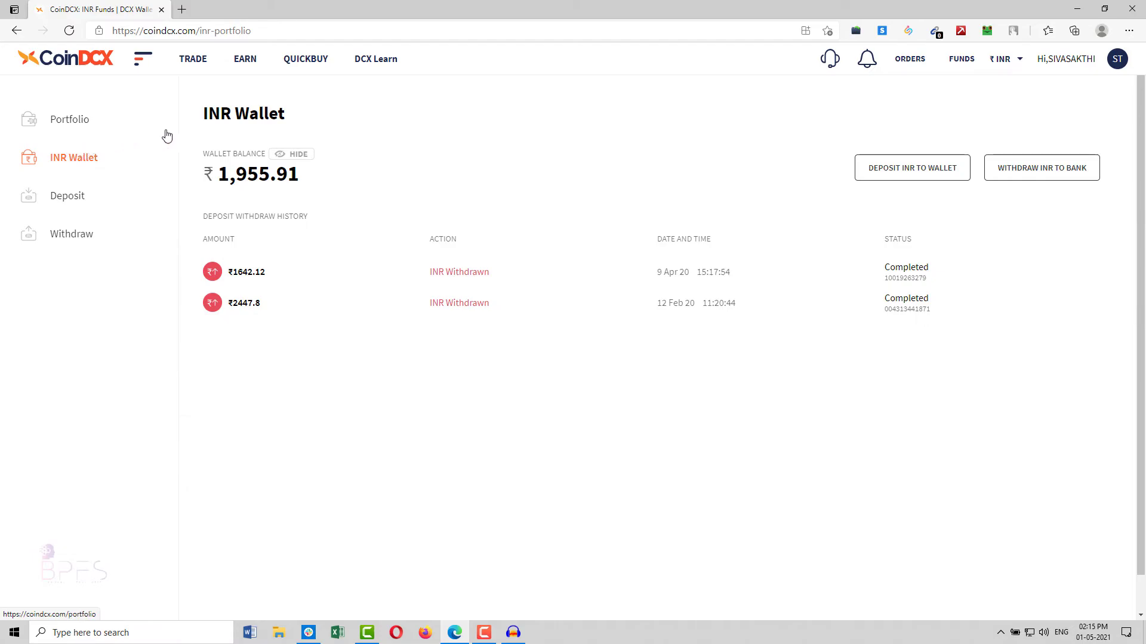
pyautogui.moveTo(227, 179); pyautogui.dragTo(279, 179)
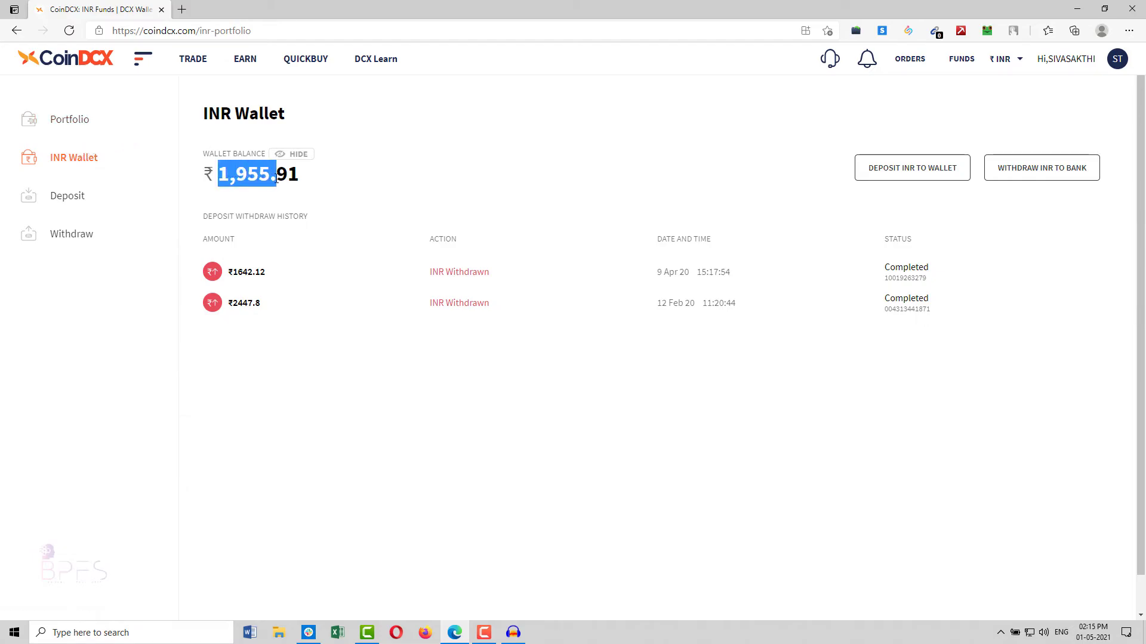
# Check the Indian Rupee holding in the portfolio's token list
pyautogui.click(70, 119)
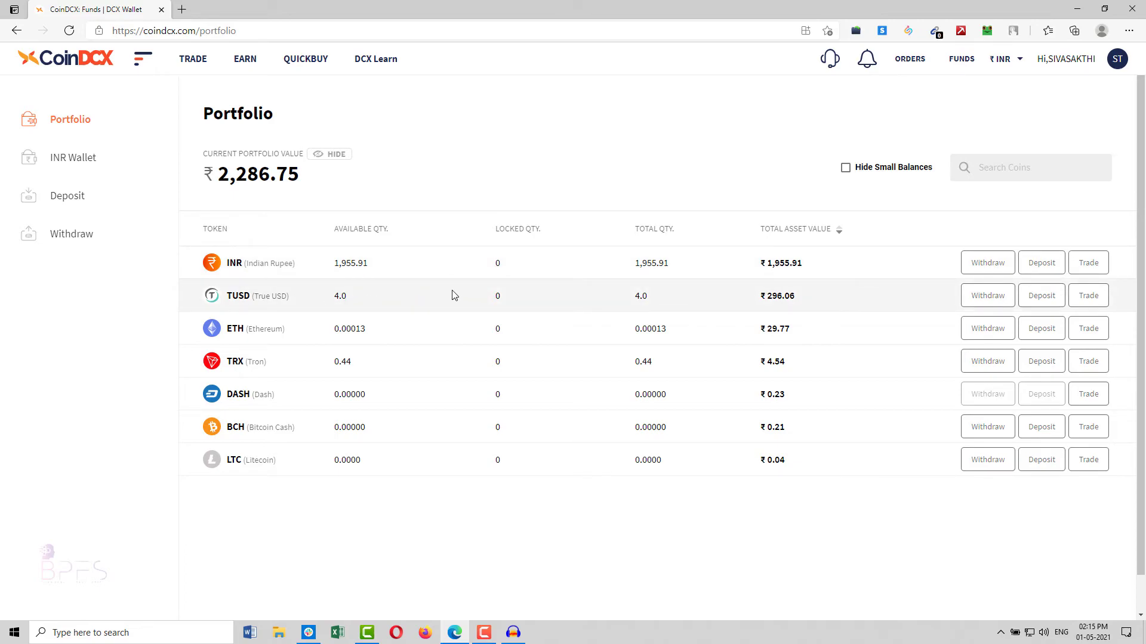
pyautogui.moveTo(336, 263); pyautogui.dragTo(375, 265)
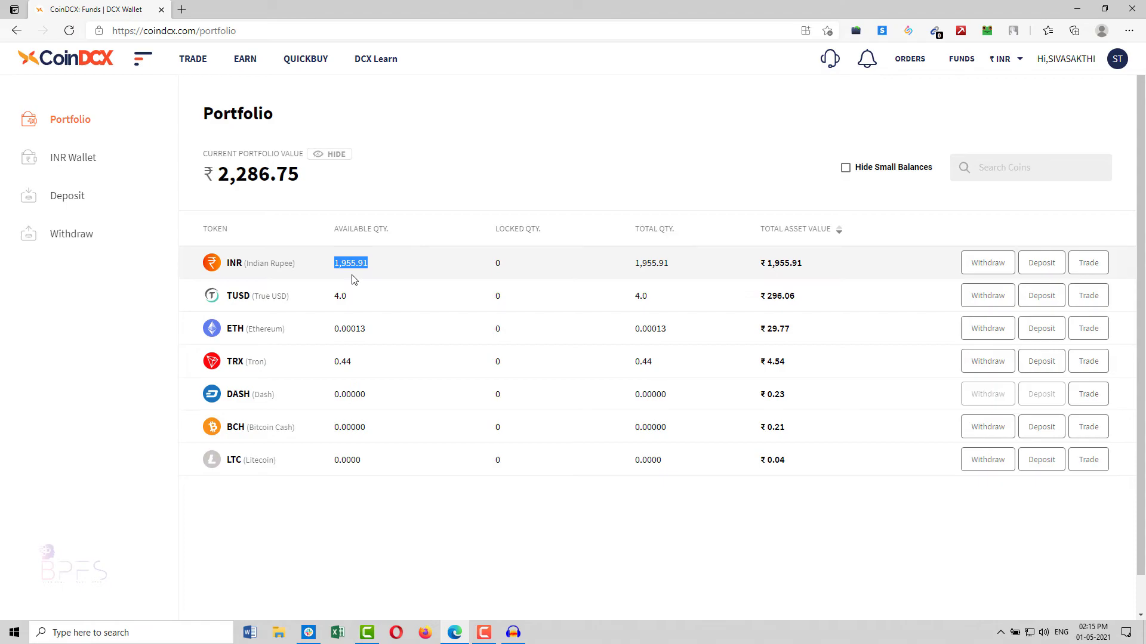
pyautogui.moveTo(246, 263); pyautogui.dragTo(381, 261)
pyautogui.click(300, 263)
pyautogui.click(381, 261)
# Request a withdrawal of 100% of the INR wallet balance to the registered bank account
pyautogui.click(99, 160)
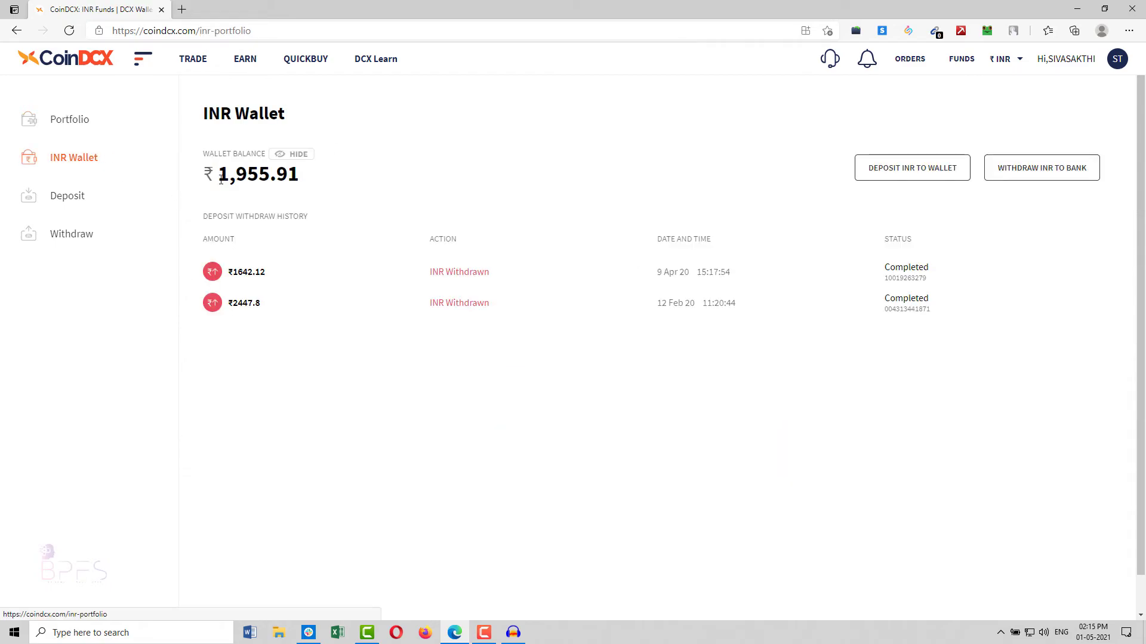
pyautogui.moveTo(236, 174); pyautogui.dragTo(323, 172)
pyautogui.click(325, 173)
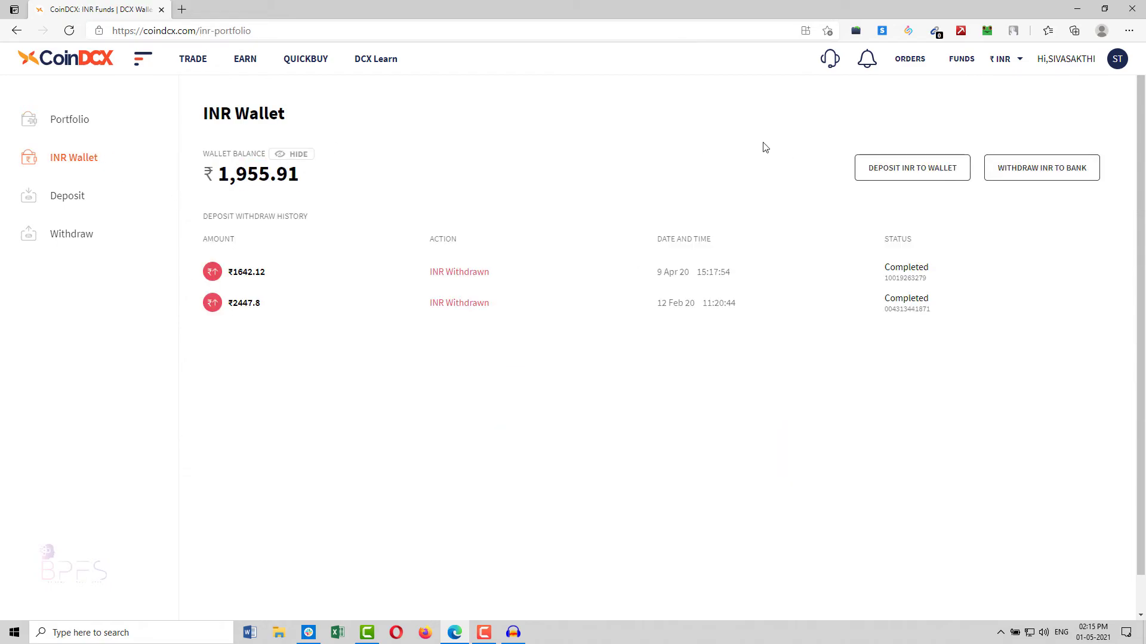
pyautogui.click(1042, 175)
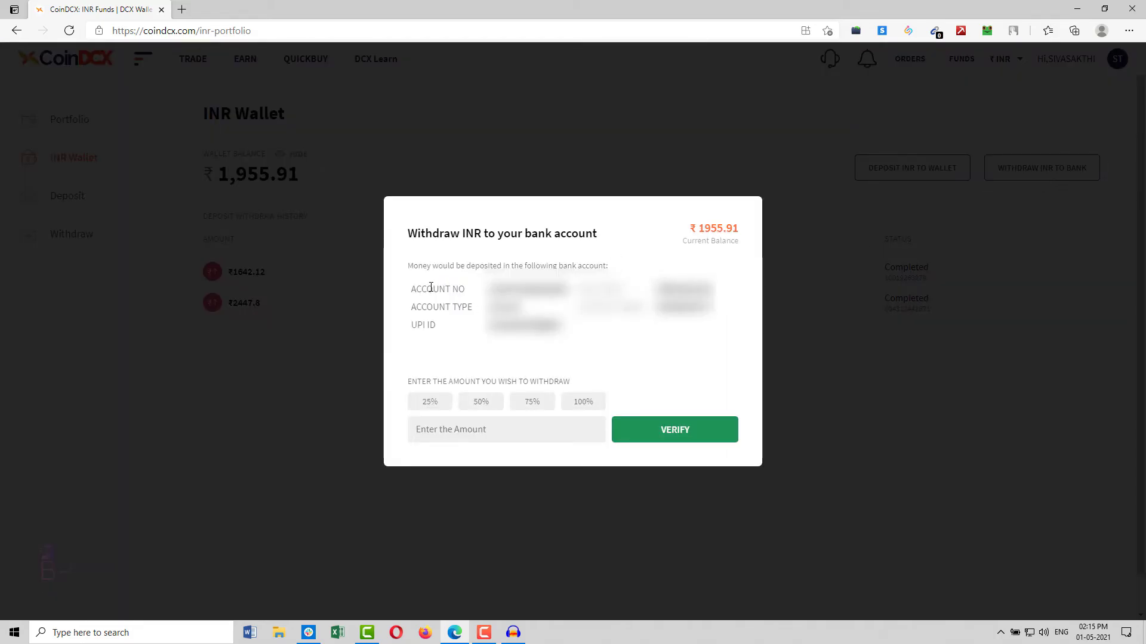
pyautogui.click(490, 434)
pyautogui.click(583, 401)
pyautogui.click(685, 436)
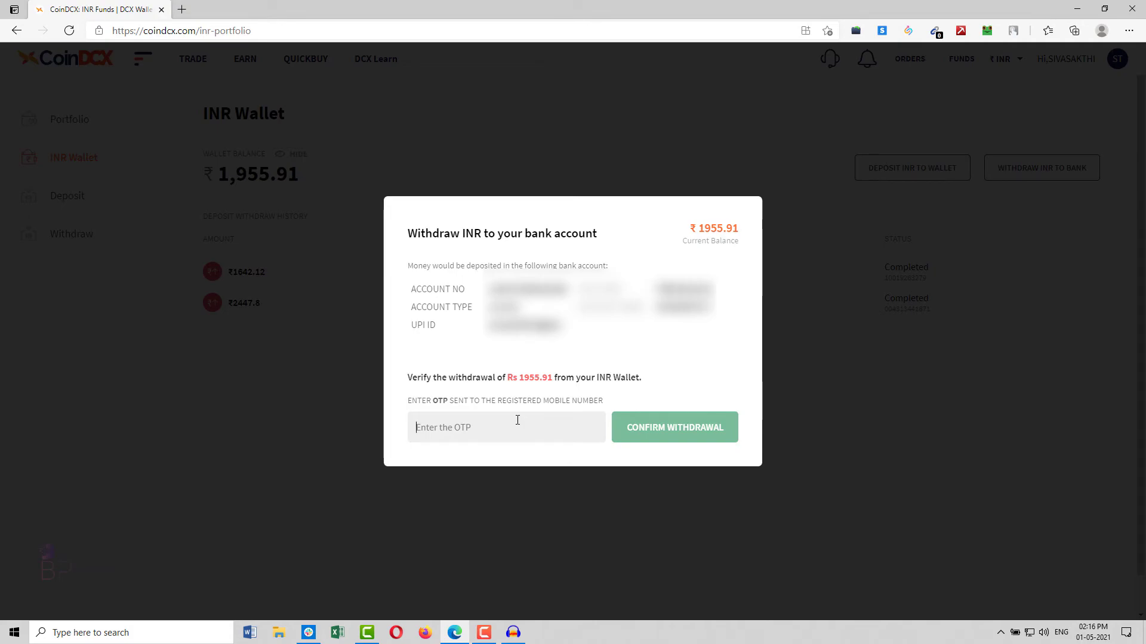
# Enter the OTP sent to the registered mobile number, confirm the withdrawal and return to the INR wallet
pyautogui.hotkey('ctrl', 'v')
pyautogui.click(670, 425)
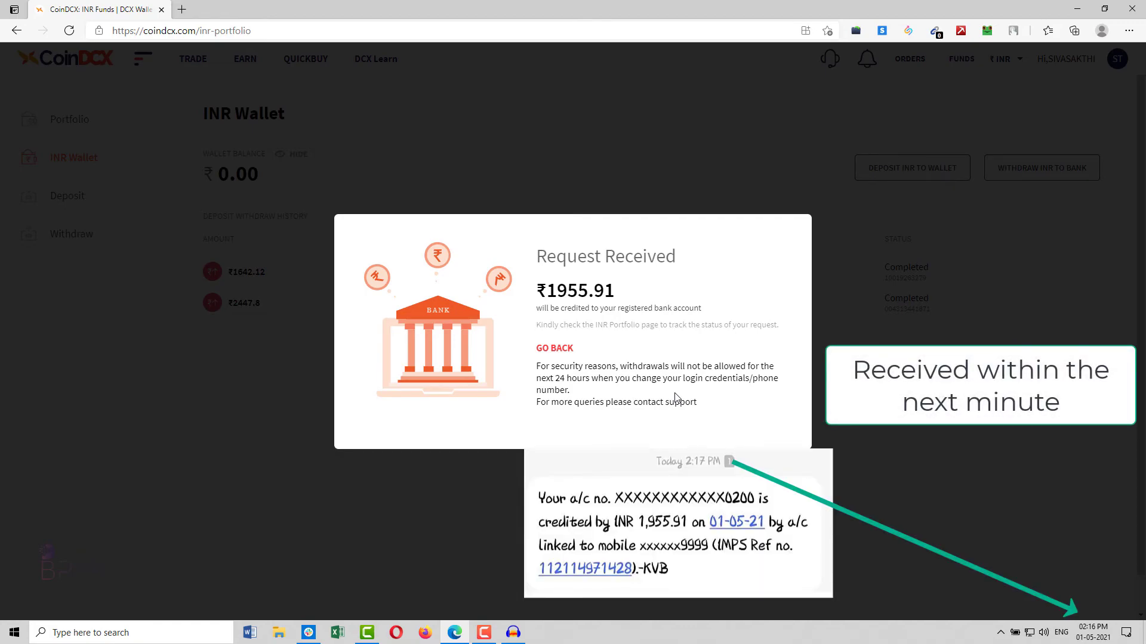
pyautogui.click(554, 348)
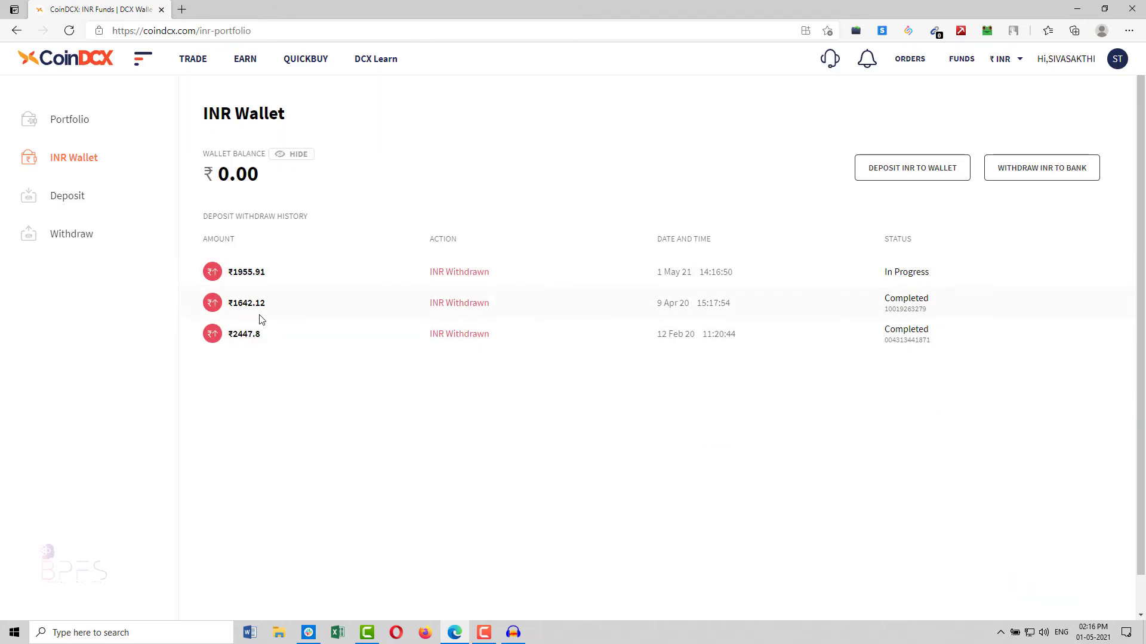
# Check the amount, date and status of the newest withdrawal in the INR wallet history
pyautogui.moveTo(253, 272); pyautogui.dragTo(949, 275)
pyautogui.click(877, 276)
pyautogui.click(853, 282)
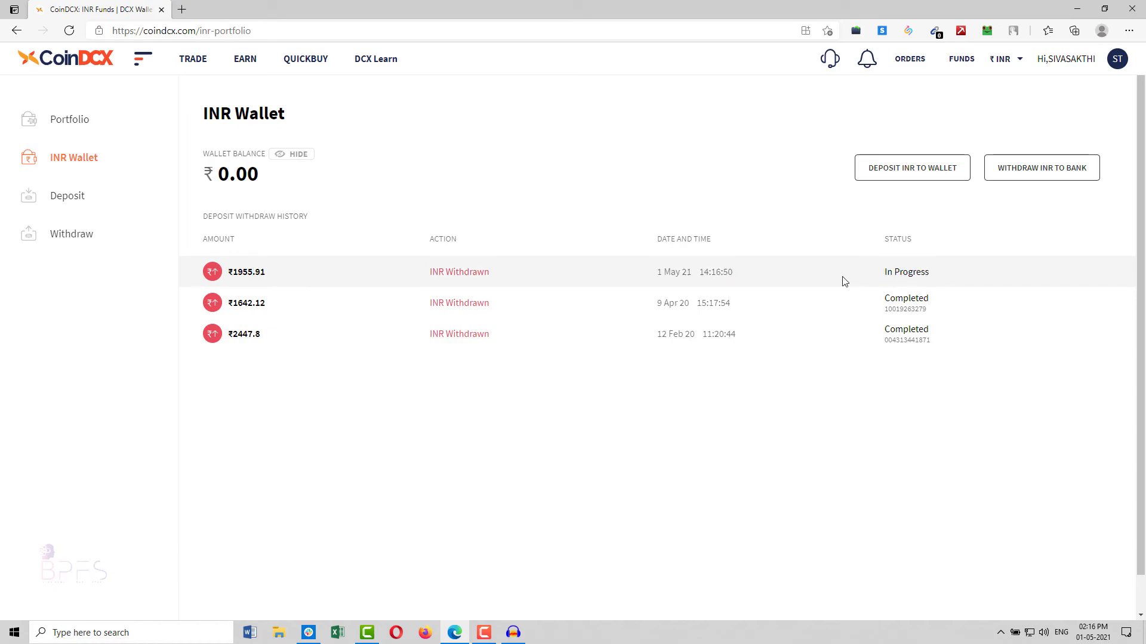